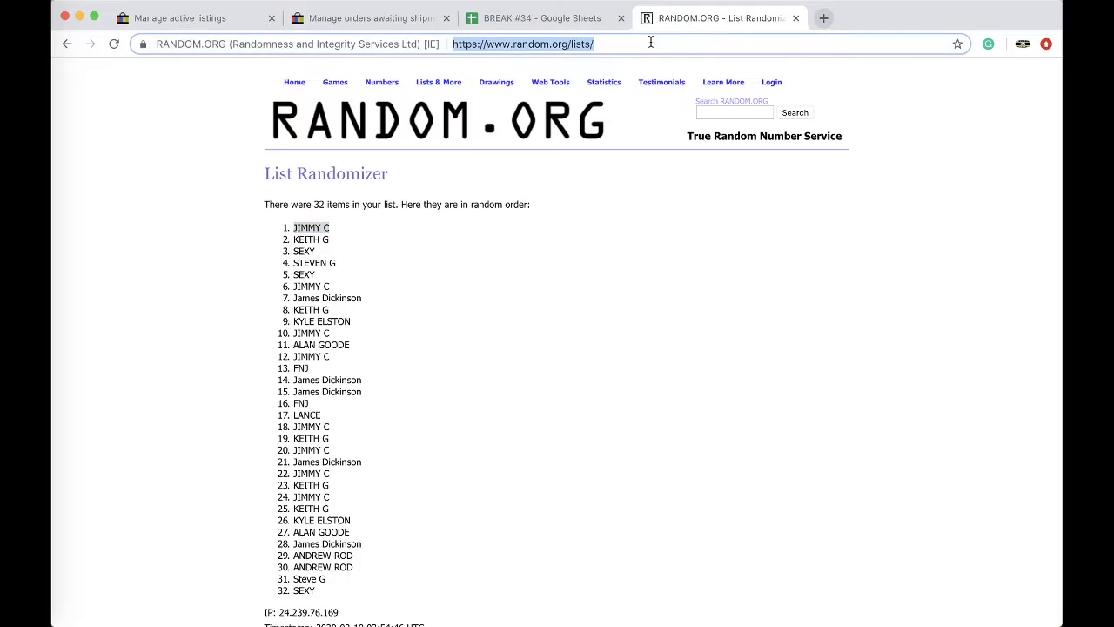
- Randomize the list of numbers repeatedly in List Randomizer
click(280, 498)
scroll(278, 523, down, 3)
click(277, 535)
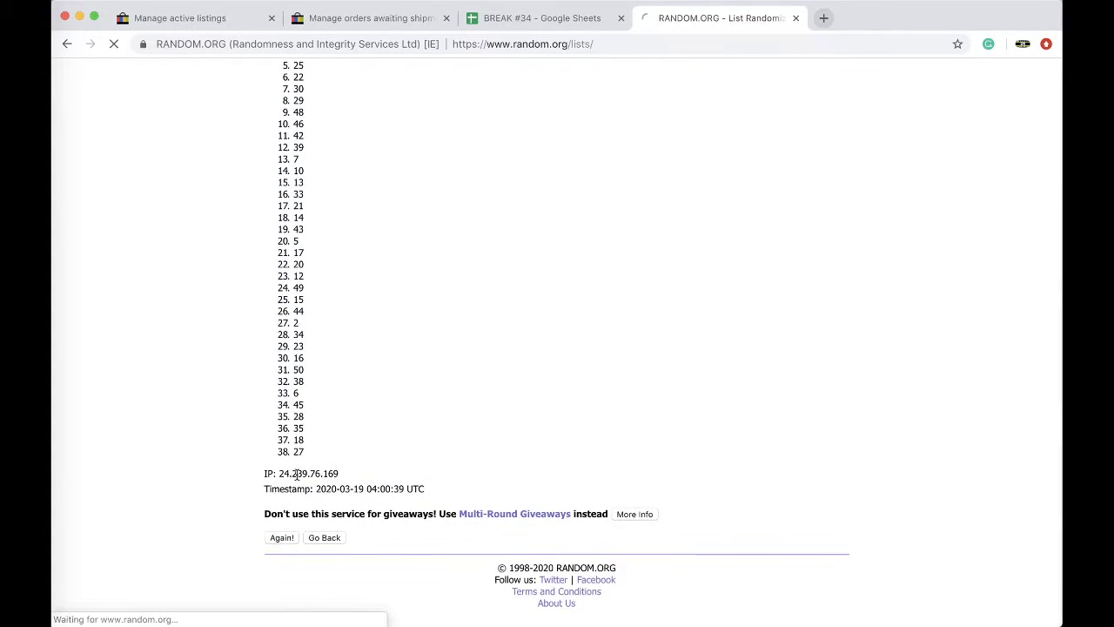
click(280, 534)
scroll(280, 535, down, 5)
click(280, 534)
scroll(288, 523, down, 5)
click(280, 534)
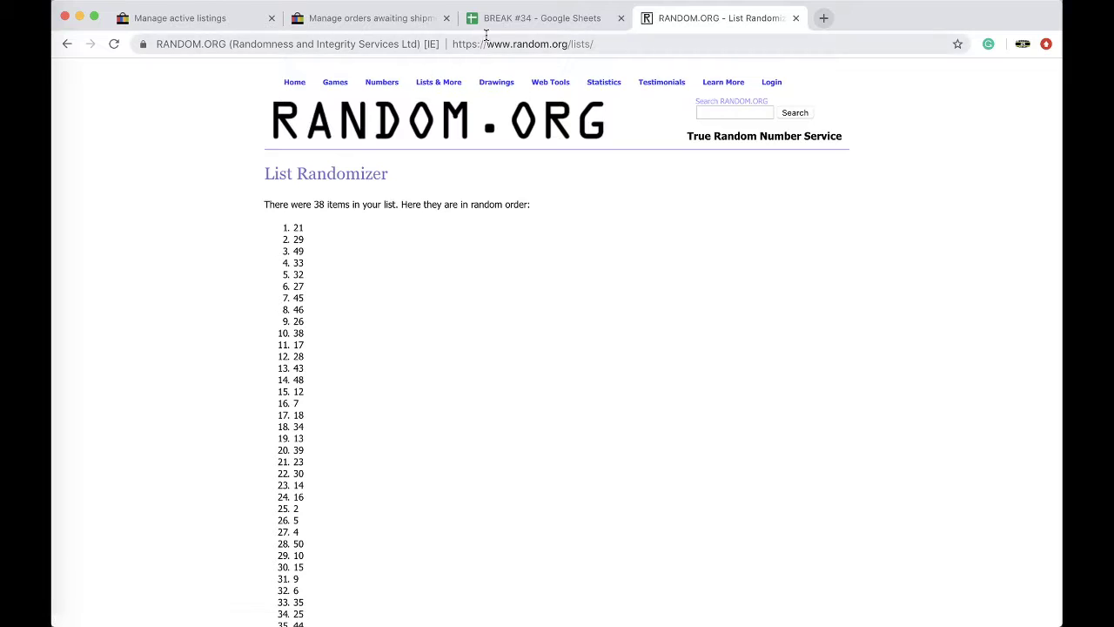
- Switch to the BREAK #34 spreadsheet and highlight the number 21 in column E with yellow fill
click(522, 19)
scroll(673, 318, up, 5)
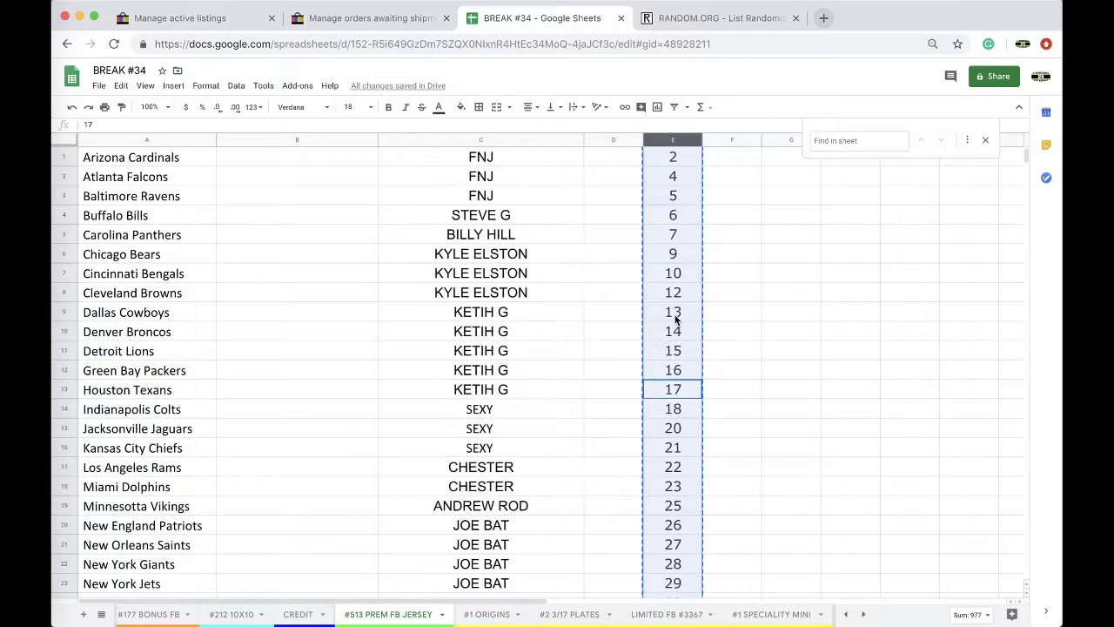
click(667, 428)
click(662, 448)
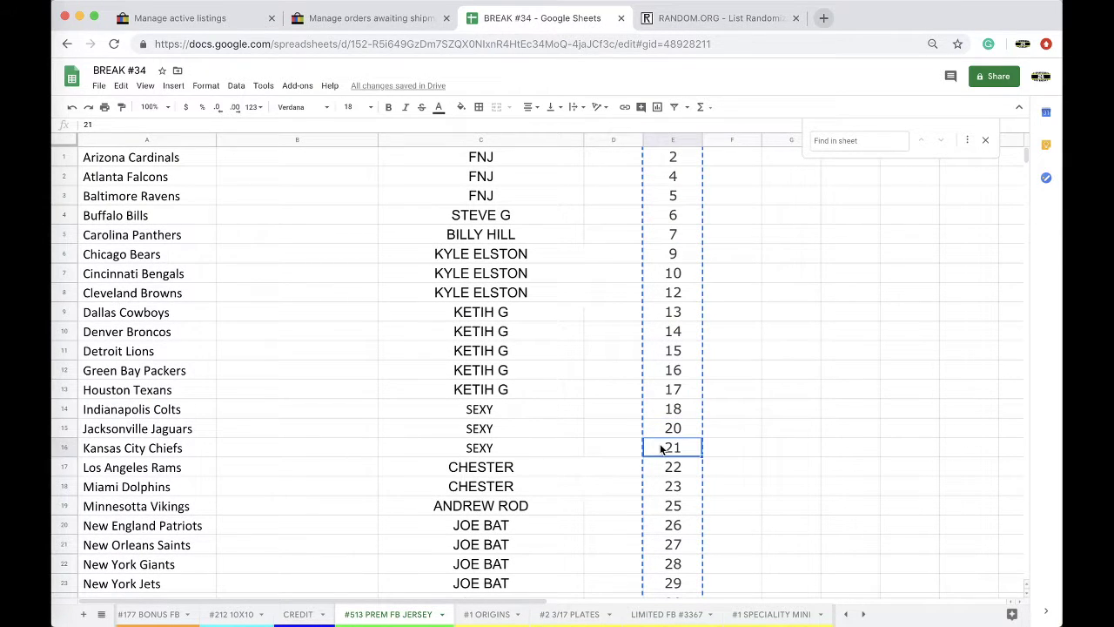
click(461, 106)
click(496, 155)
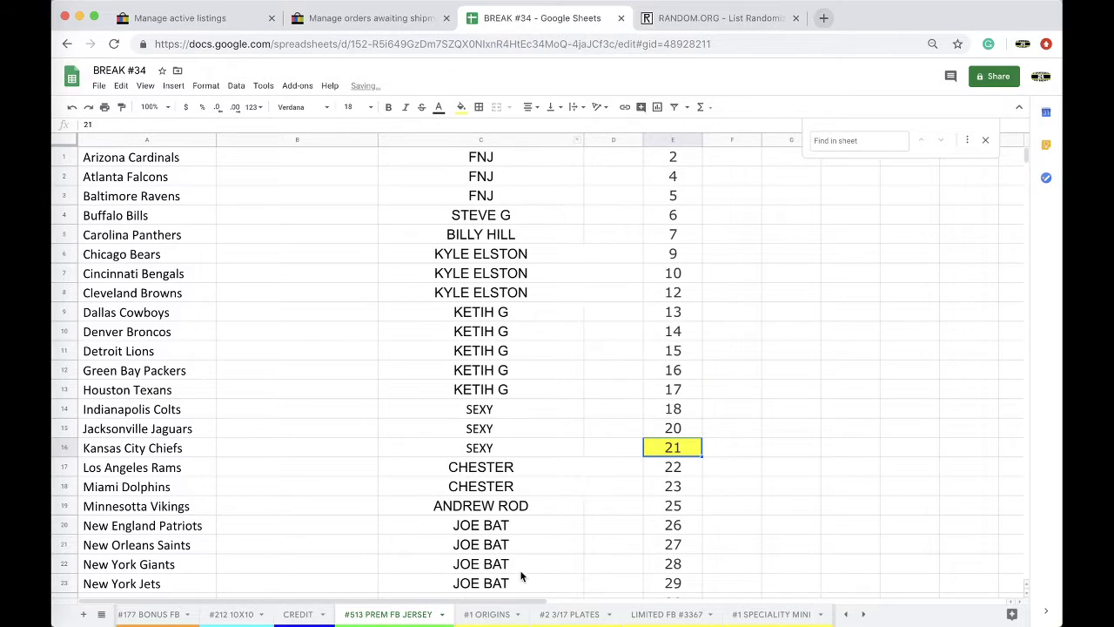
- Duplicate the #513 PREM FB JERSEY sheet and rename the copy #514 PREM FB JERSEY
right_click(372, 616)
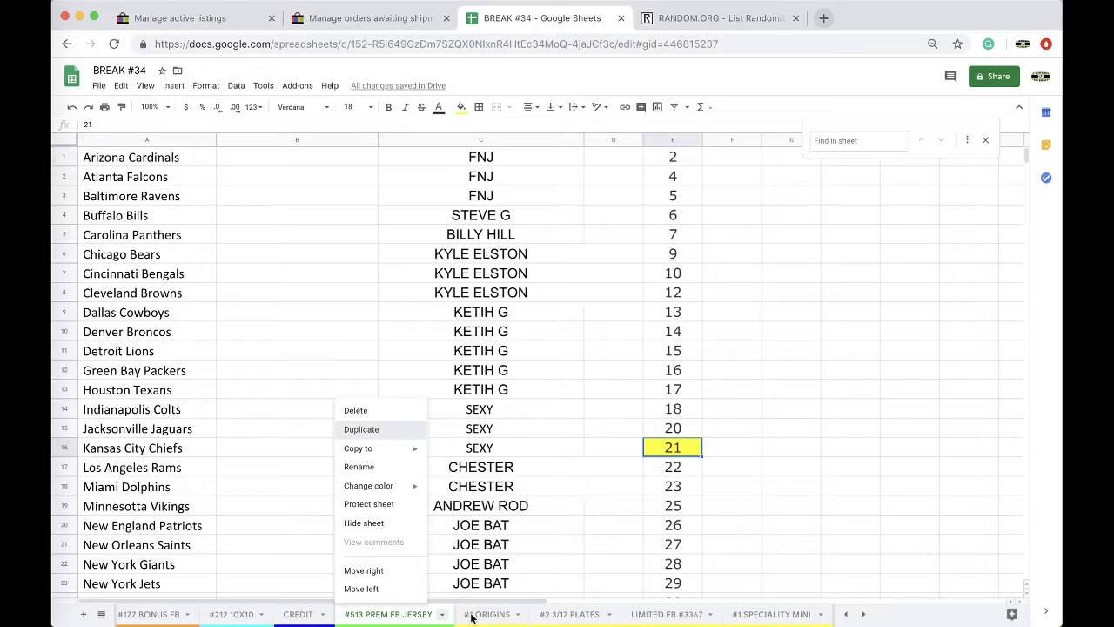
double_click(471, 615)
text(#51)
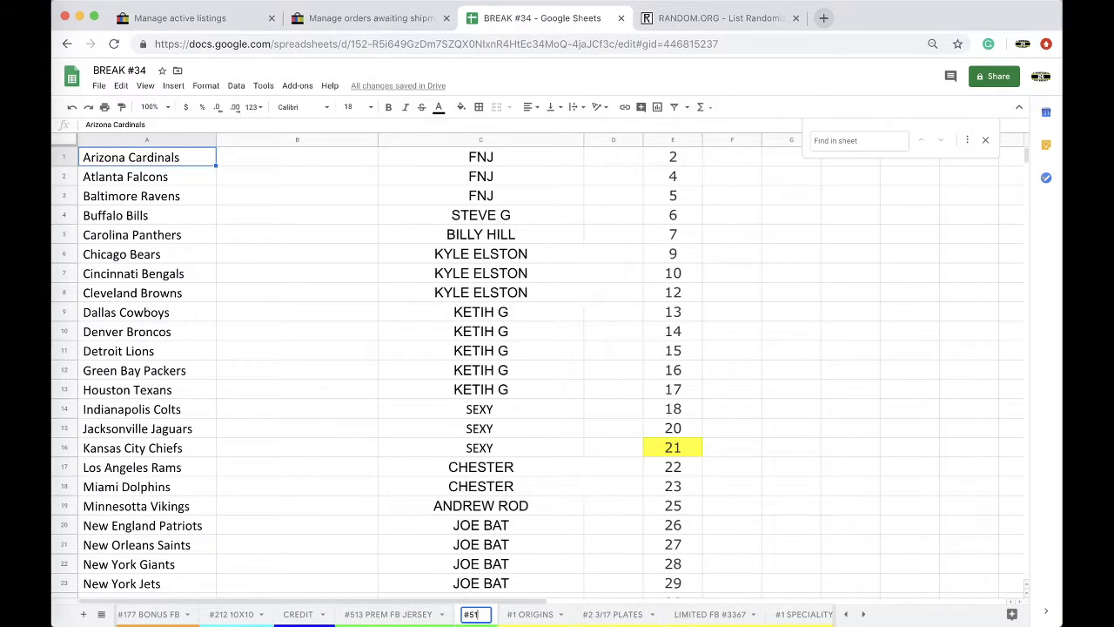
text(4 PREM FB JERSEY)
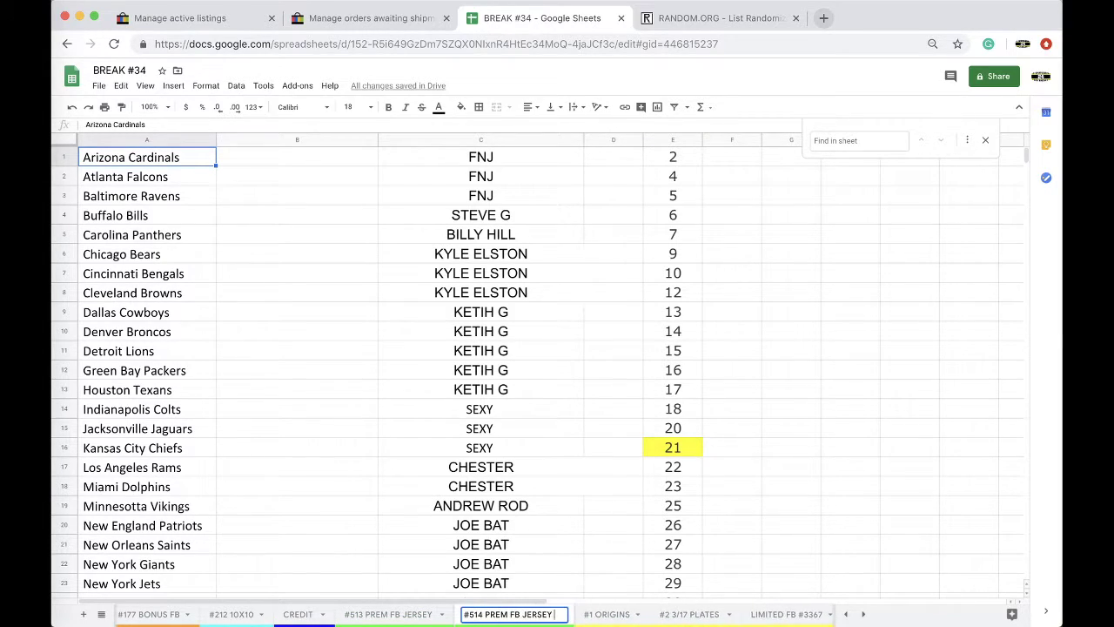
click(482, 531)
right_click(488, 615)
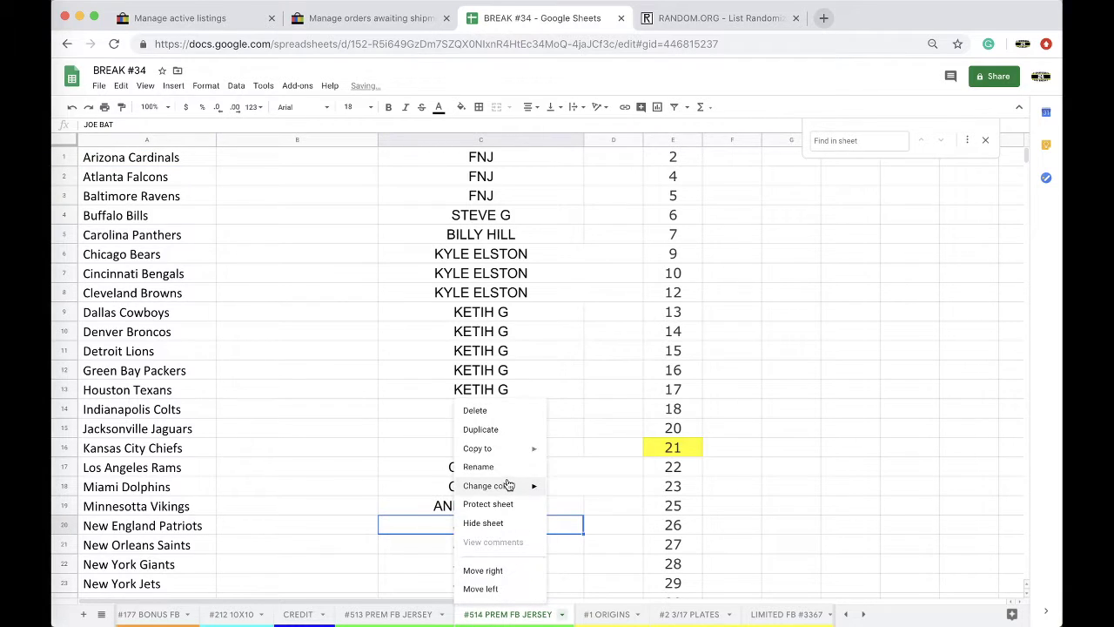
mouse_move(509, 485)
key(Escape)
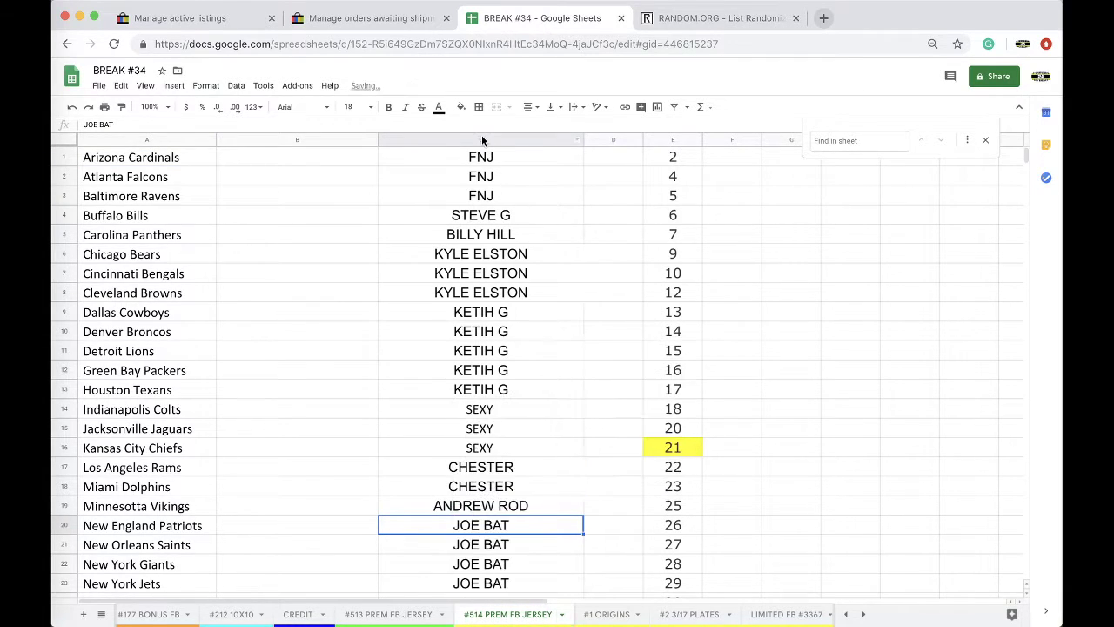
- Clear column C, and move the column E numbers below 21 up one row so they overwrite it
click(496, 140)
key(Delete)
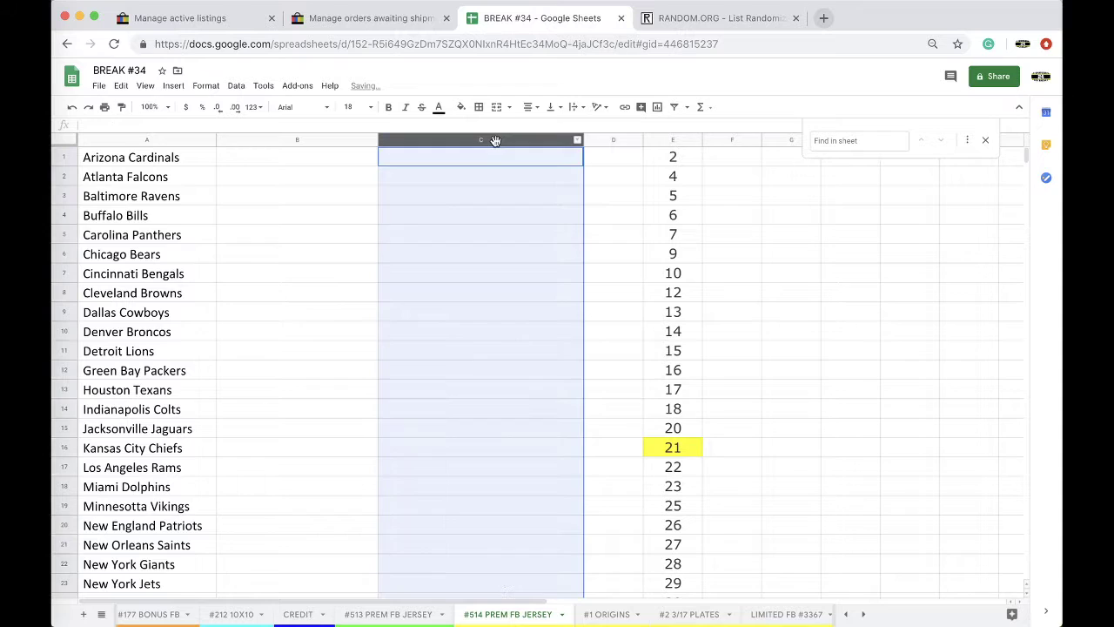
drag(668, 467, 671, 564)
key(ctrl+x)
scroll(672, 435, up, 5)
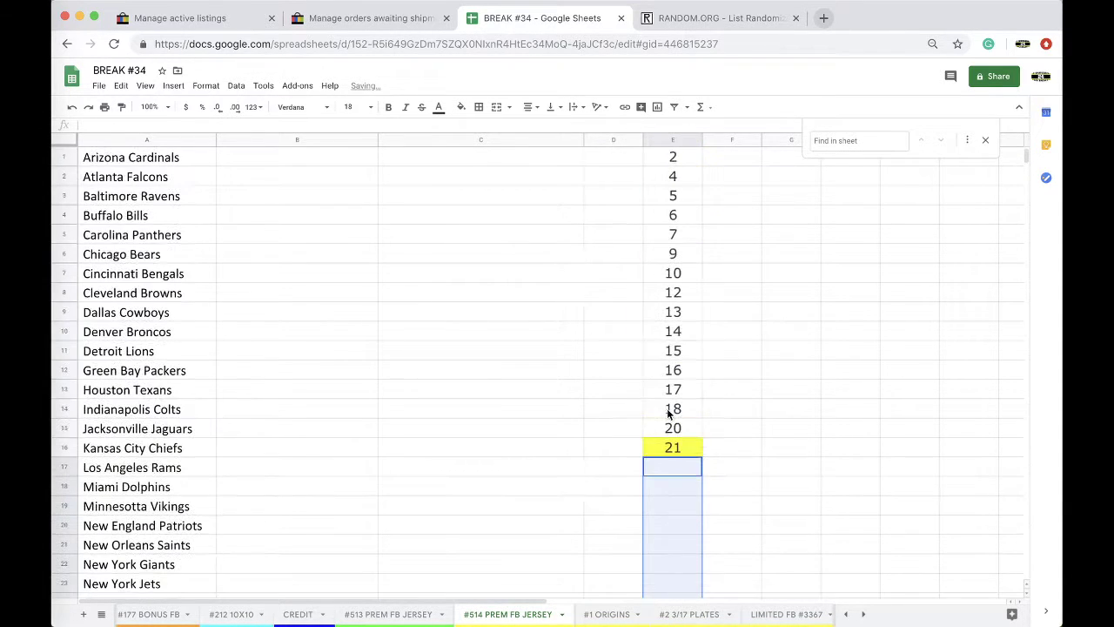
click(673, 448)
key(ctrl+v)
- Move the #514 PREM FB JERSEY sheet past the #3373 OPTIC sheet, and reopen #513 PREM FB JERSEY
scroll(482, 620, right, 5)
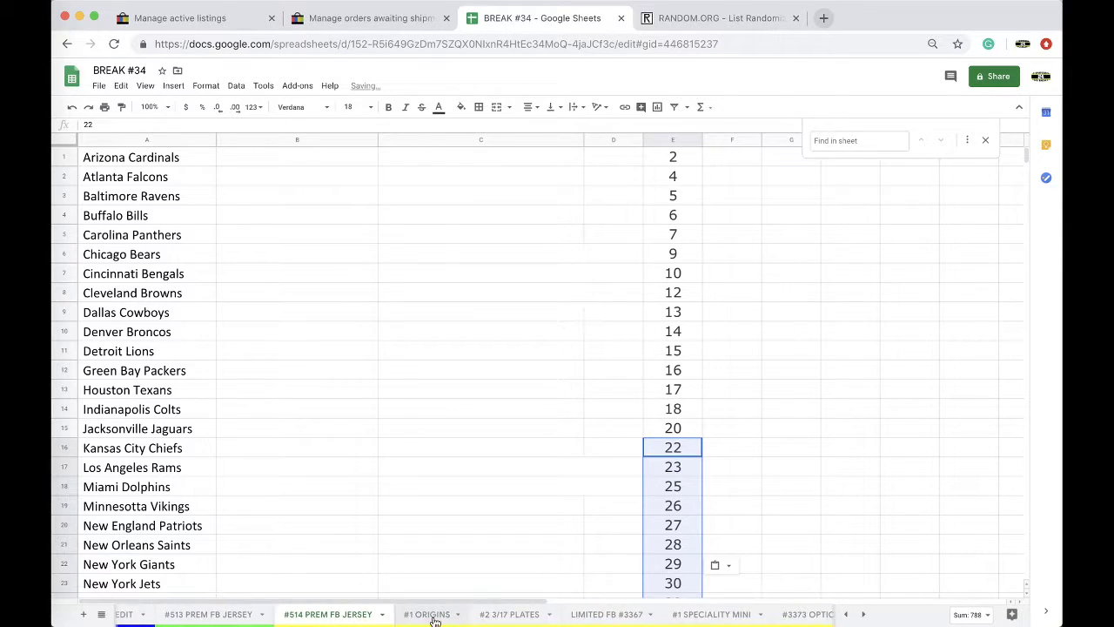
drag(204, 616, 754, 615)
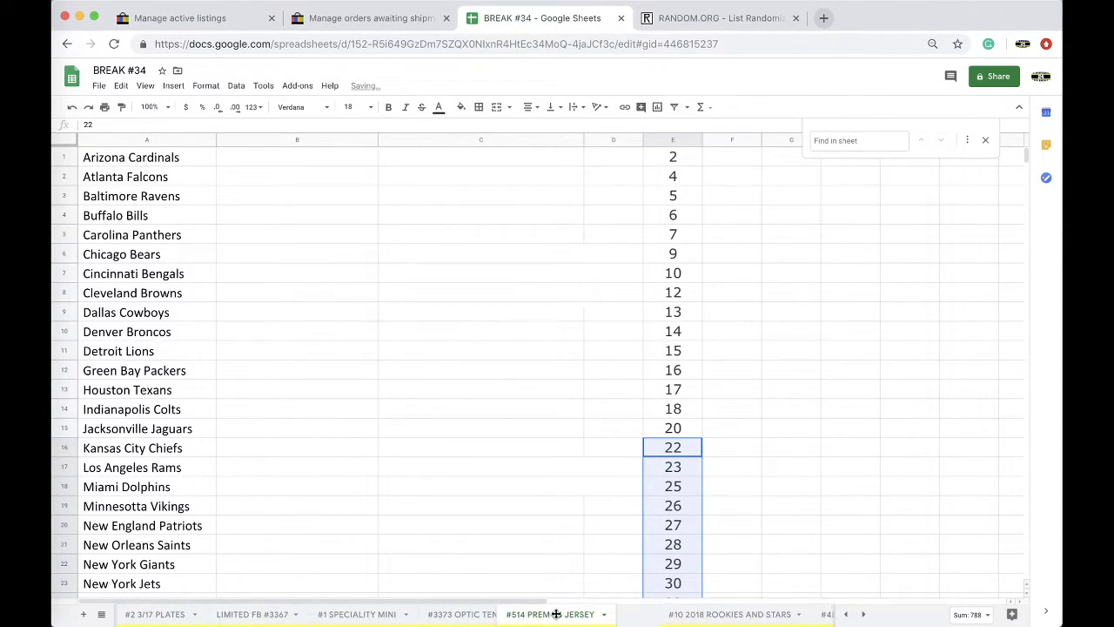
scroll(531, 616, left, 5)
click(446, 614)
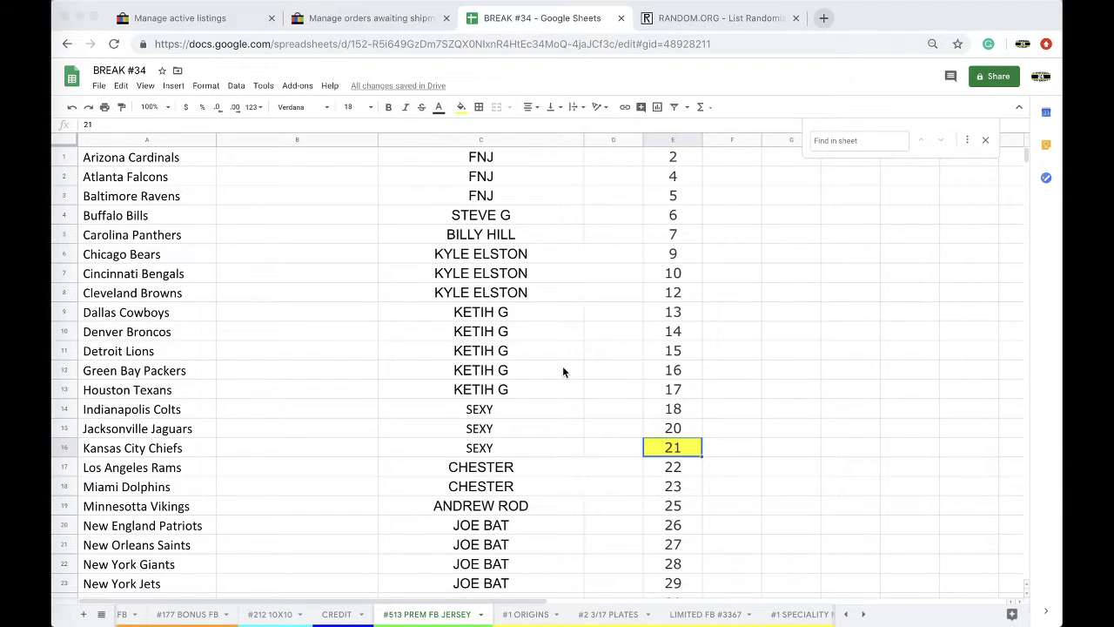
- Examine the participant names assigned to the team rows in column C, down to the last team
click(478, 237)
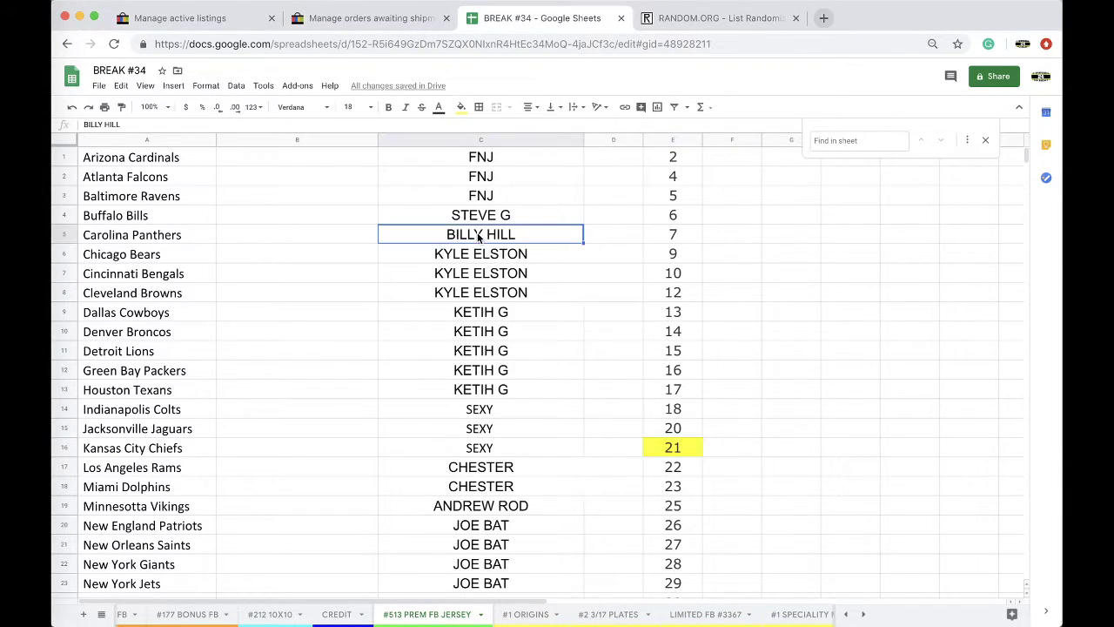
scroll(478, 235, down, 3)
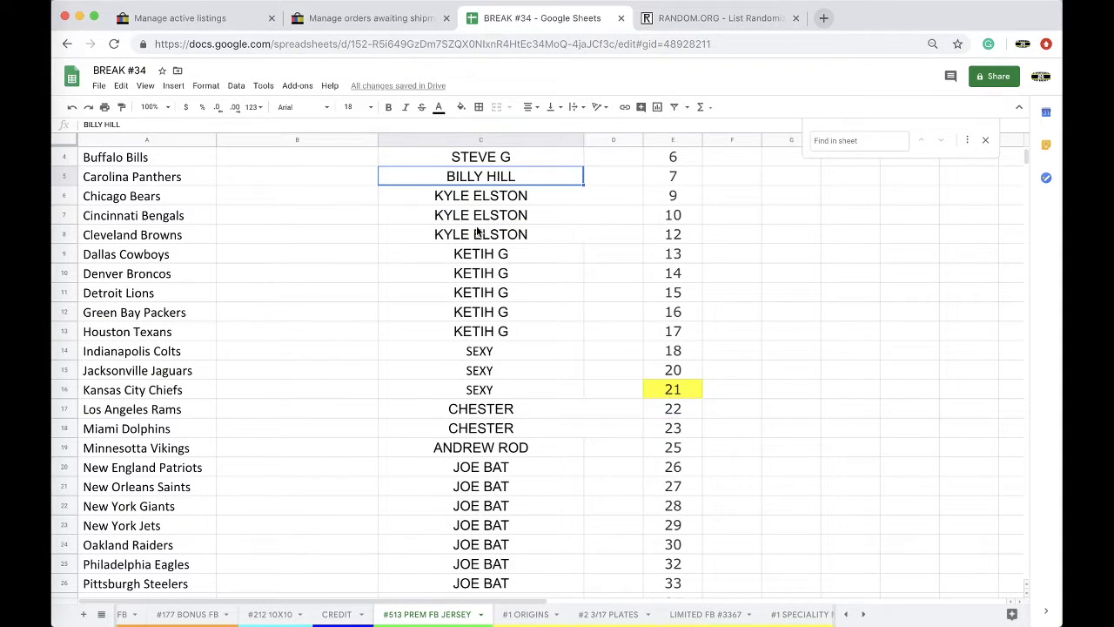
scroll(478, 232, down, 4)
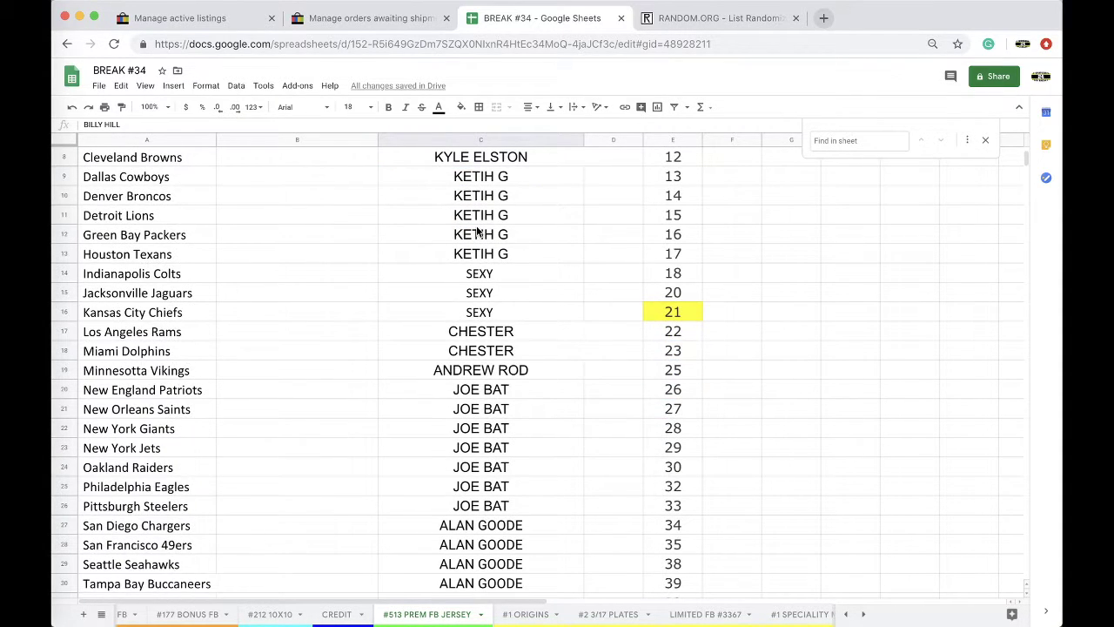
scroll(478, 232, down, 4)
click(465, 313)
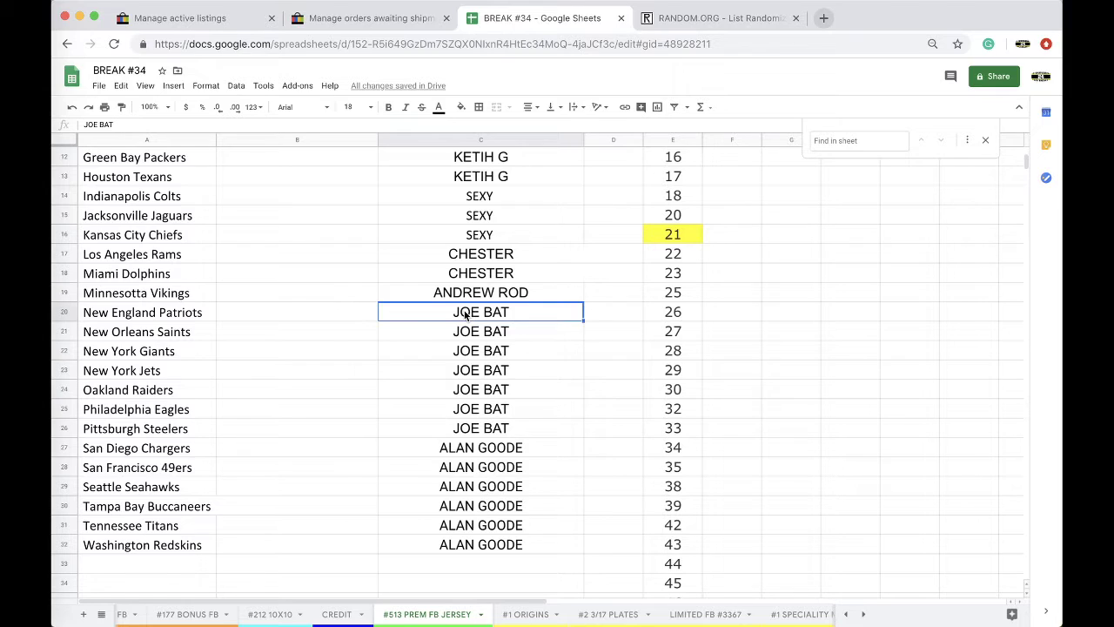
drag(466, 314, 467, 414)
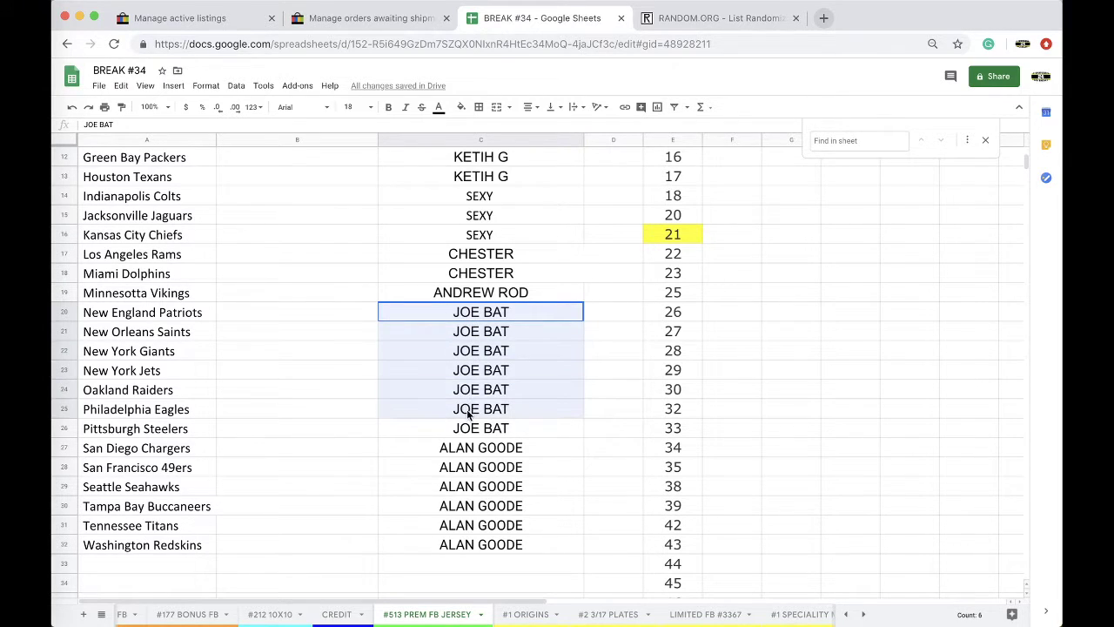
- Copy the participant names from column C and paste them into a fresh List Randomizer form on RANDOM.ORG
click(452, 137)
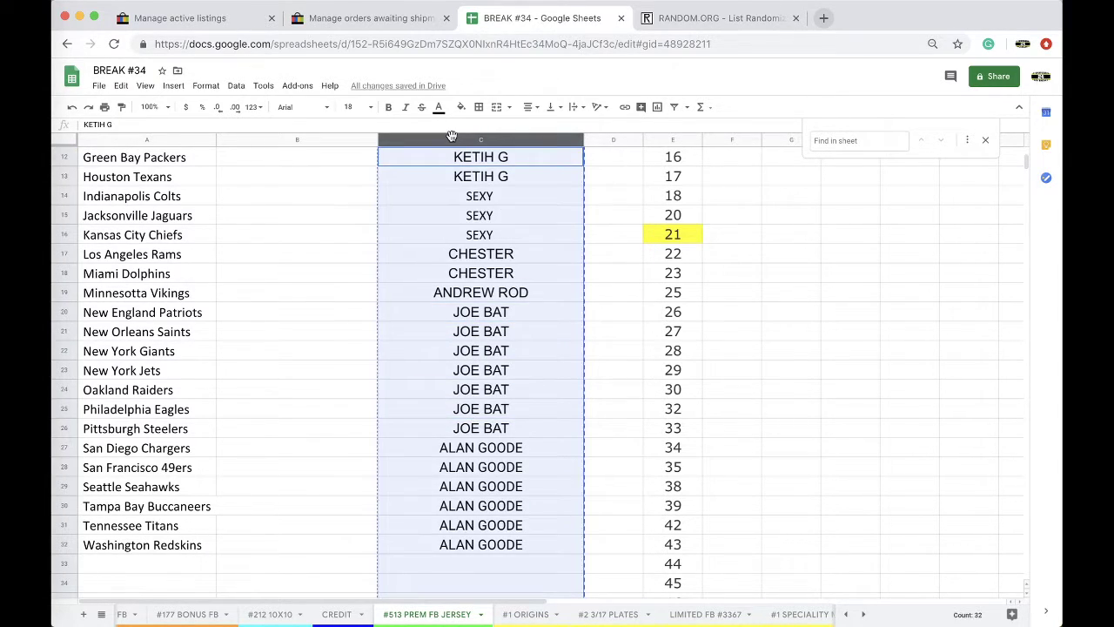
scroll(472, 197, up, 6)
click(662, 17)
click(629, 43)
key(Return)
click(348, 375)
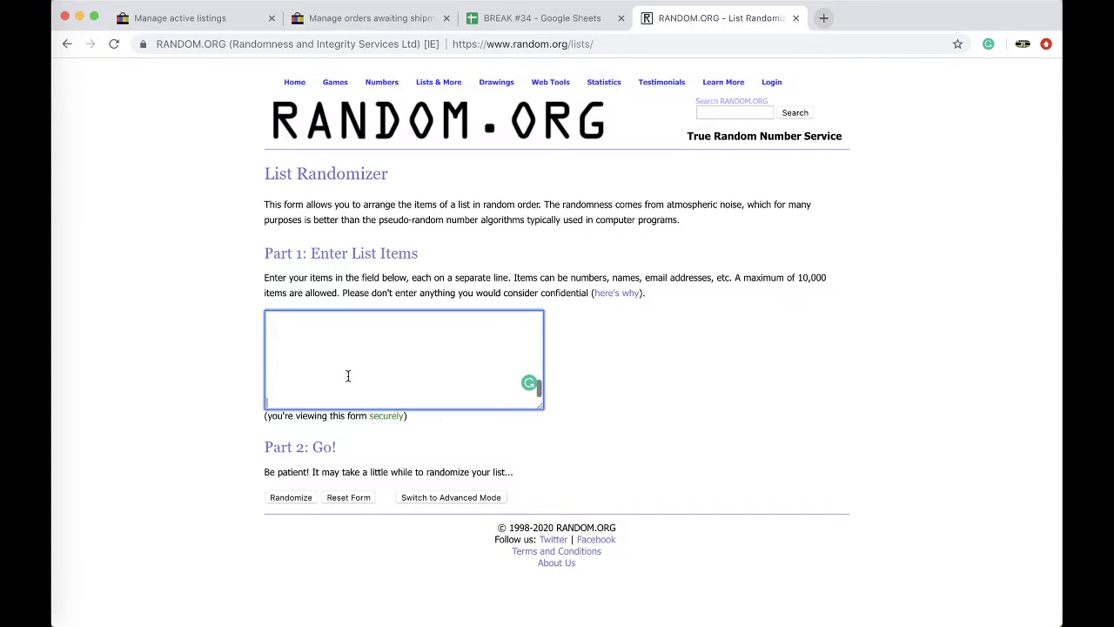
key(super+v)
- Randomize the list of participant names five times
click(291, 497)
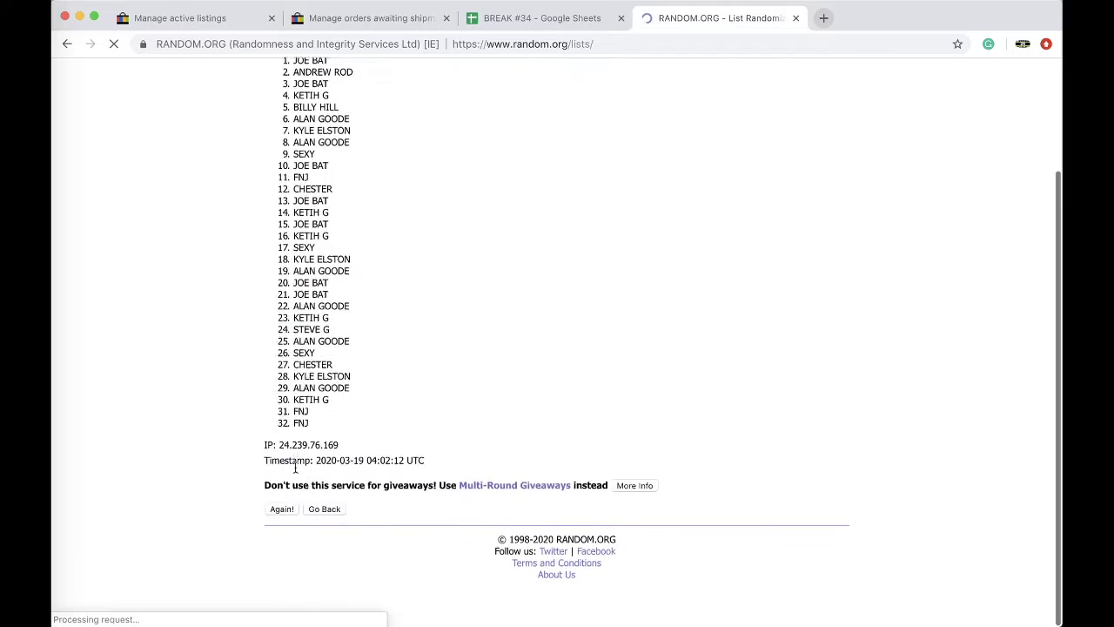
click(281, 604)
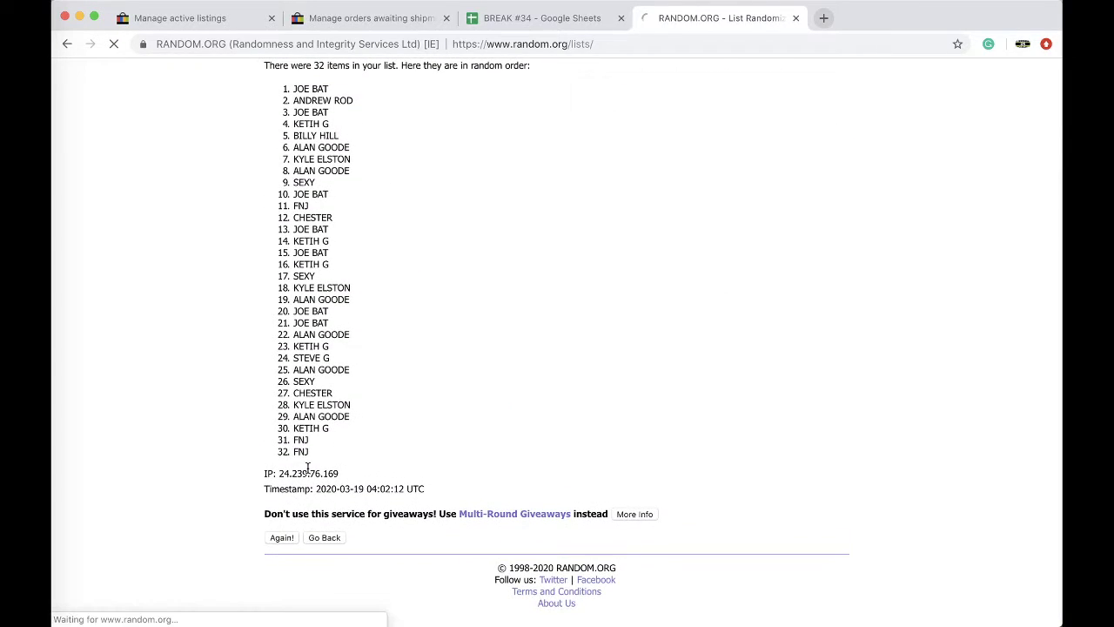
click(282, 538)
click(282, 538)
- Copy all 32 randomized names and paste them into column B of the #513 PREM FB JERSEY sheet, starting at B1
drag(292, 225, 429, 427)
scroll(408, 293, down, 5)
scroll(430, 427, up, 2)
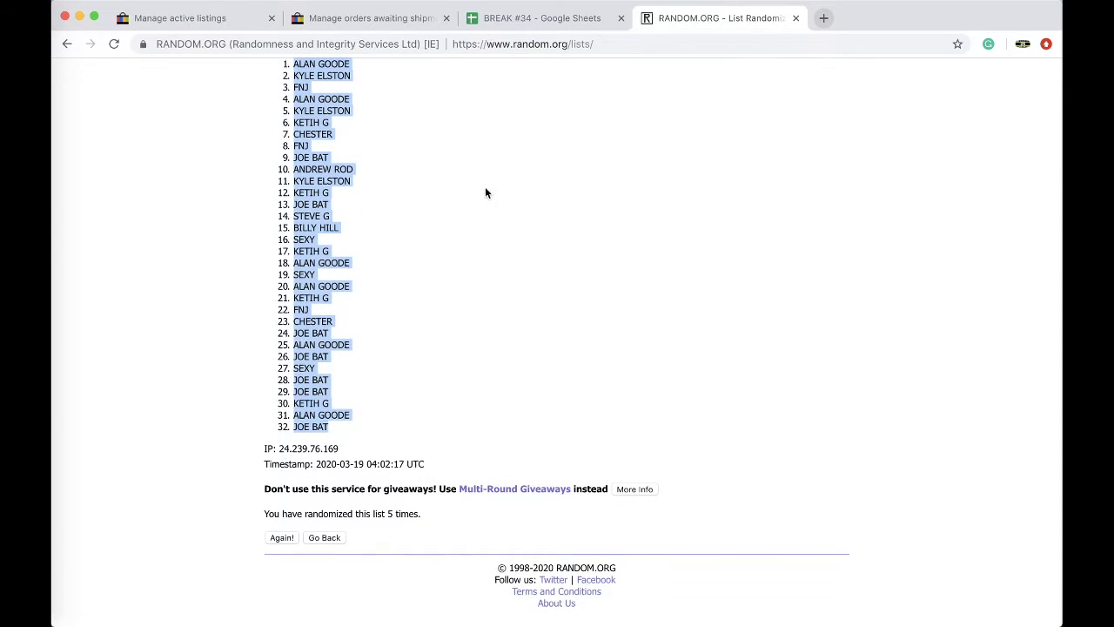
click(501, 19)
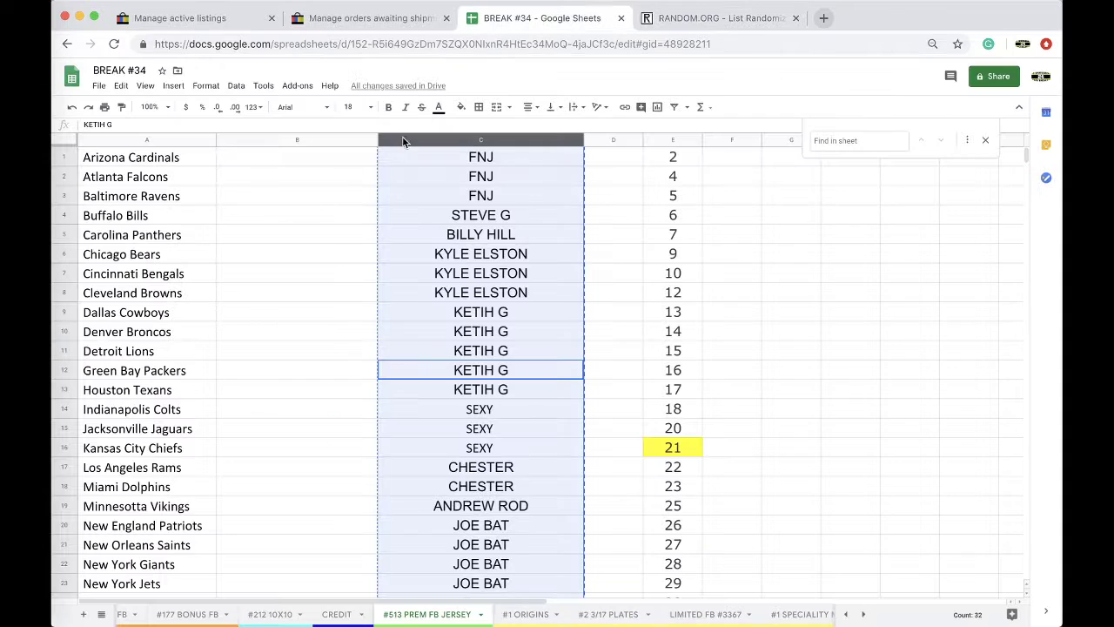
click(318, 162)
scroll(318, 162, right, 1)
scroll(318, 162, left, 1)
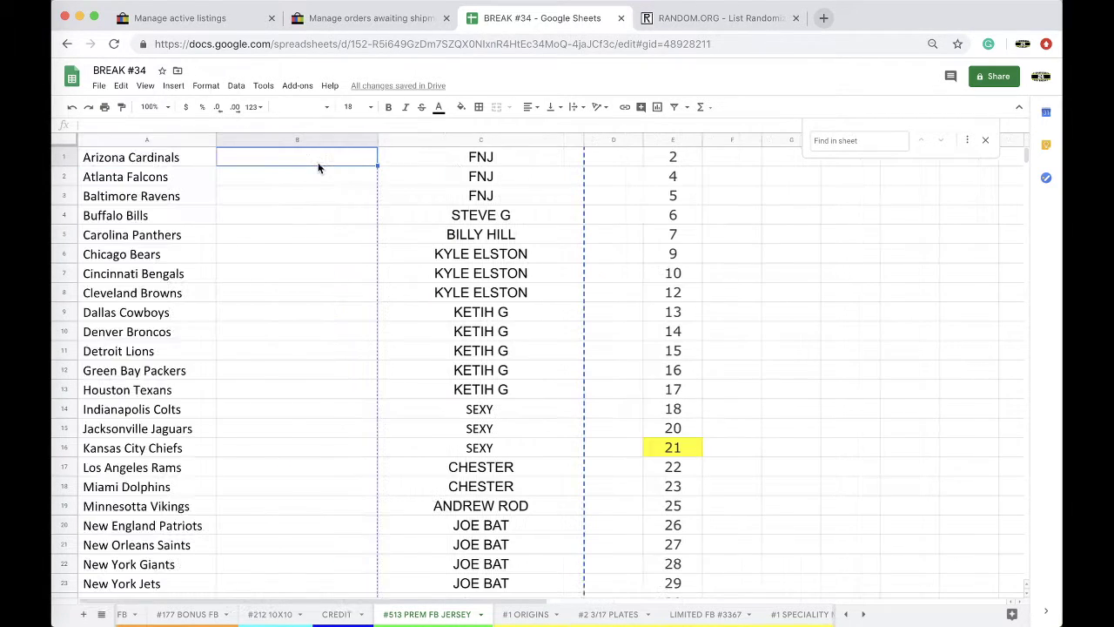
key(ctrl+v)
- Set the pasted names to font size 18 and sort the sheet by column B, A → Z
click(349, 106)
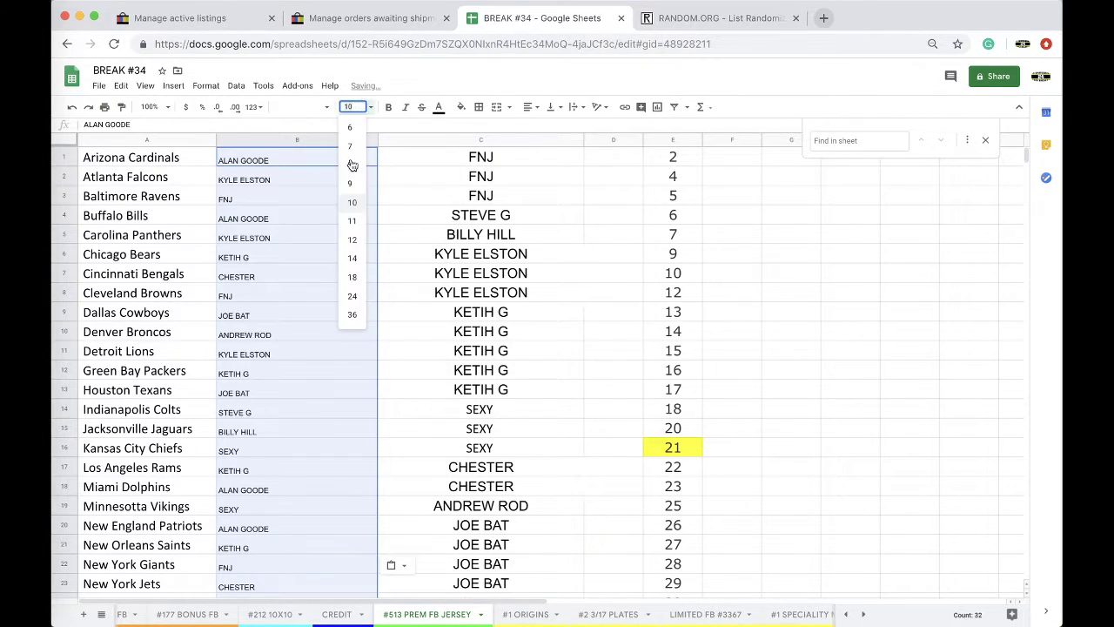
click(353, 291)
click(233, 86)
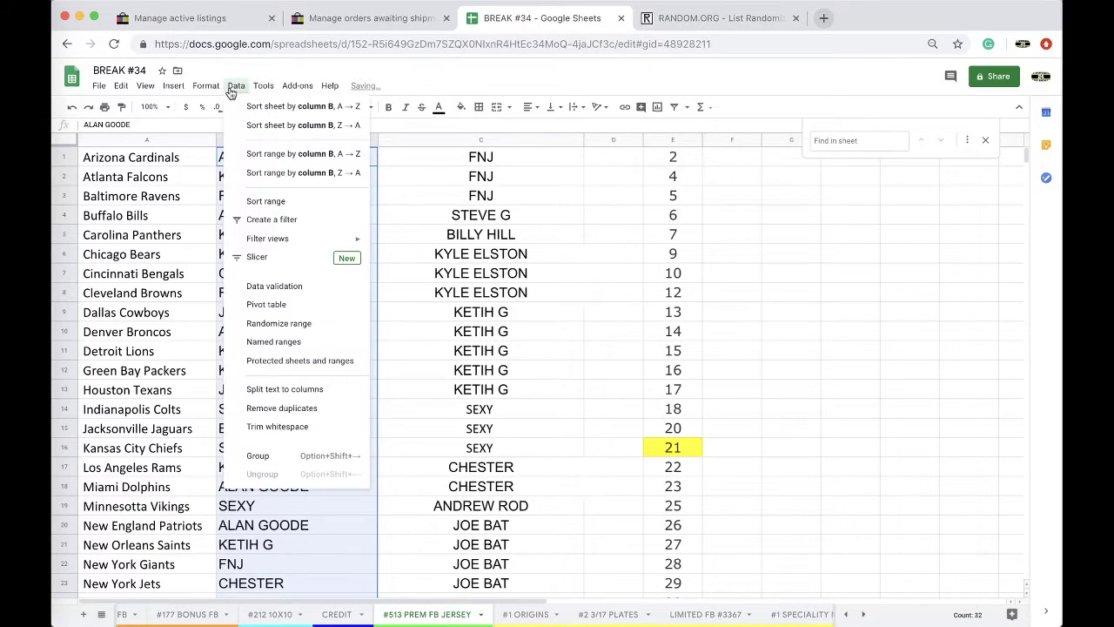
click(270, 104)
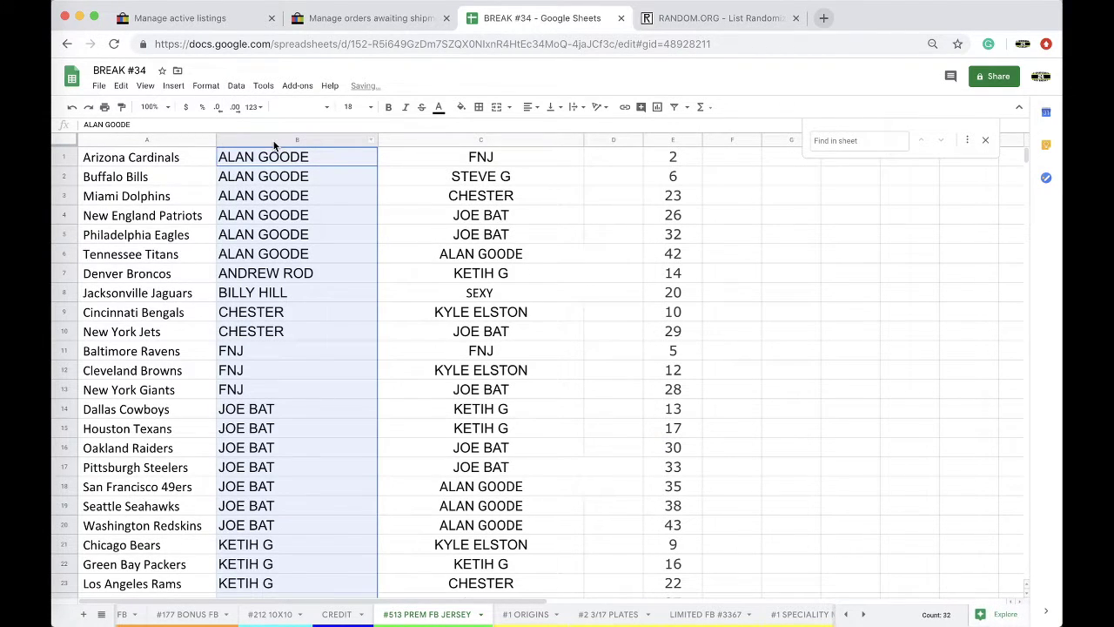
- Examine which teams in column A are matched with each participant in column B, down to the last row
click(255, 199)
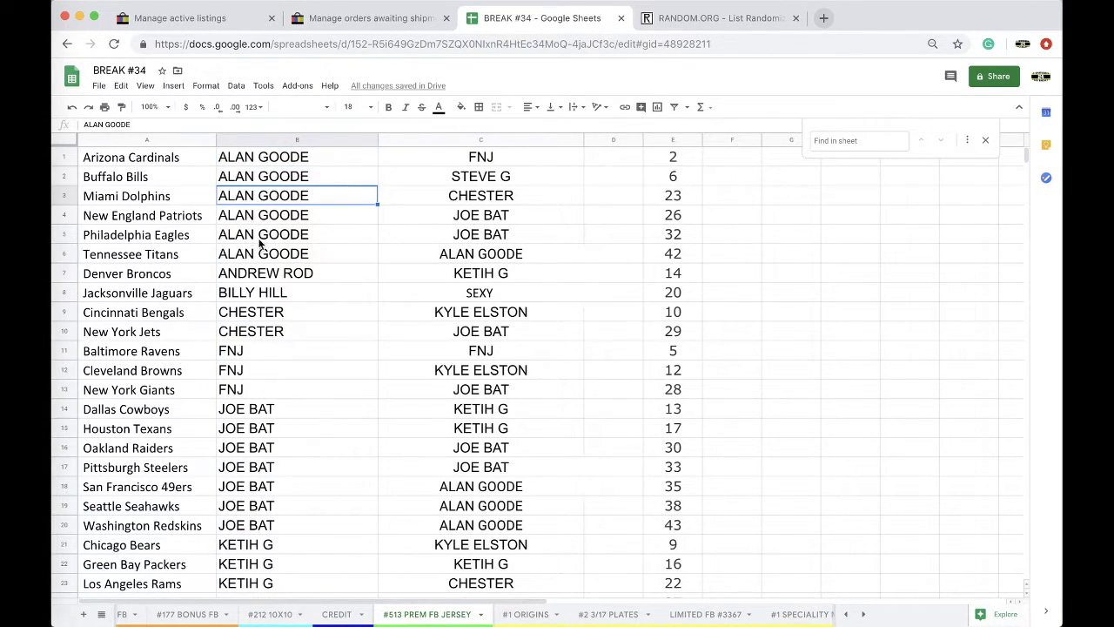
click(254, 277)
scroll(269, 240, down, 1)
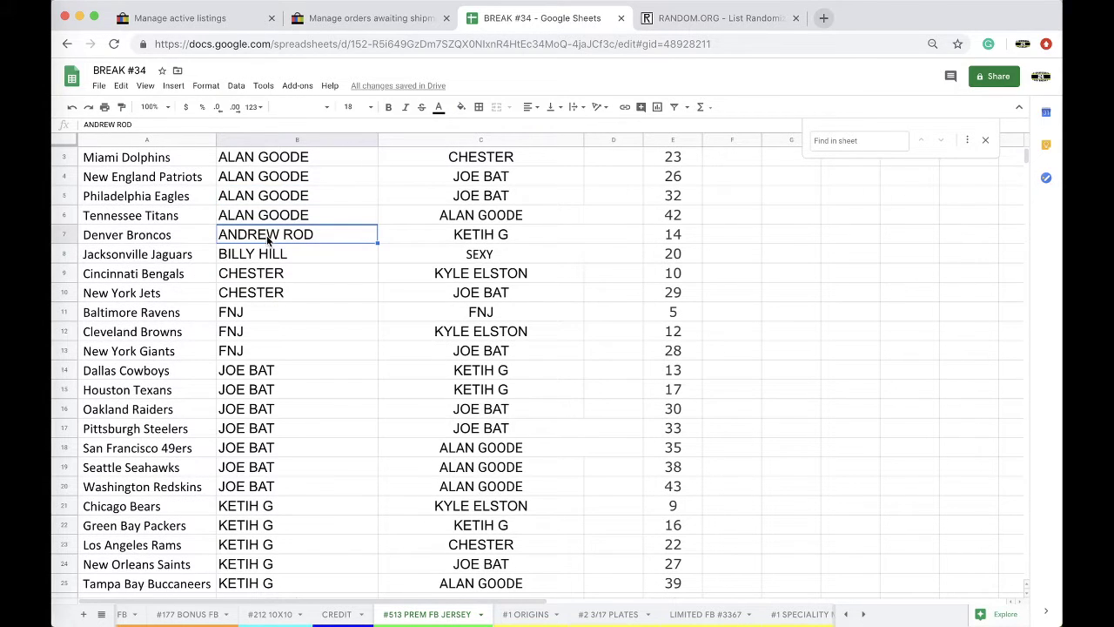
scroll(266, 235, down, 1)
scroll(266, 235, down, 1)
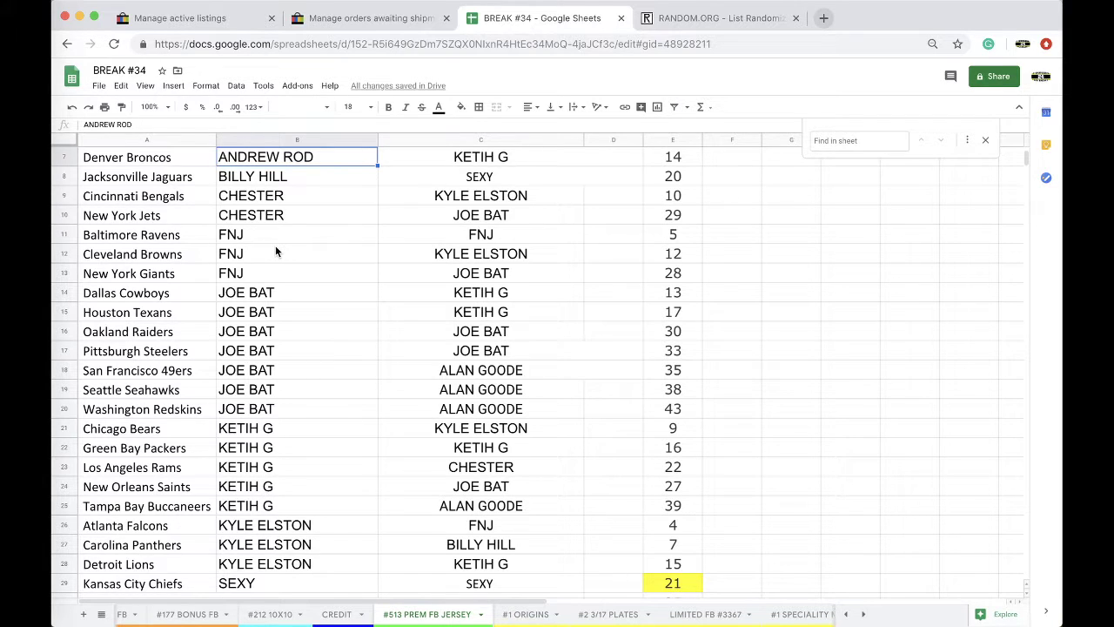
scroll(275, 246, down, 2)
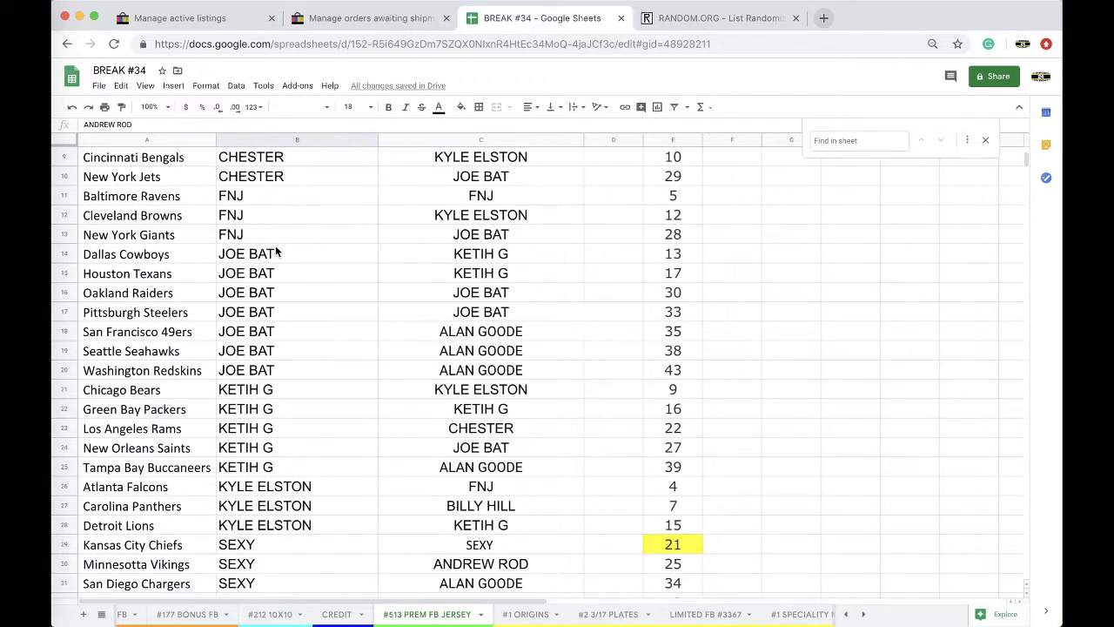
scroll(275, 246, down, 3)
scroll(276, 252, down, 1)
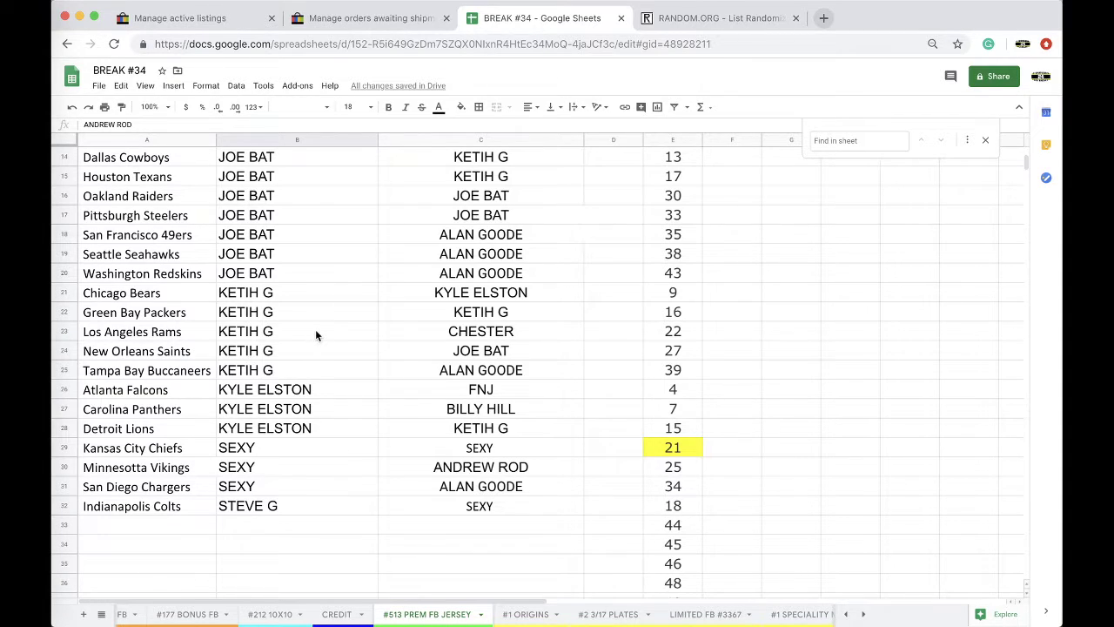
- Sort the #513 PREM FB JERSEY sheet by column A, A → Z, so the teams are in alphabetical order
scroll(319, 340, up, 5)
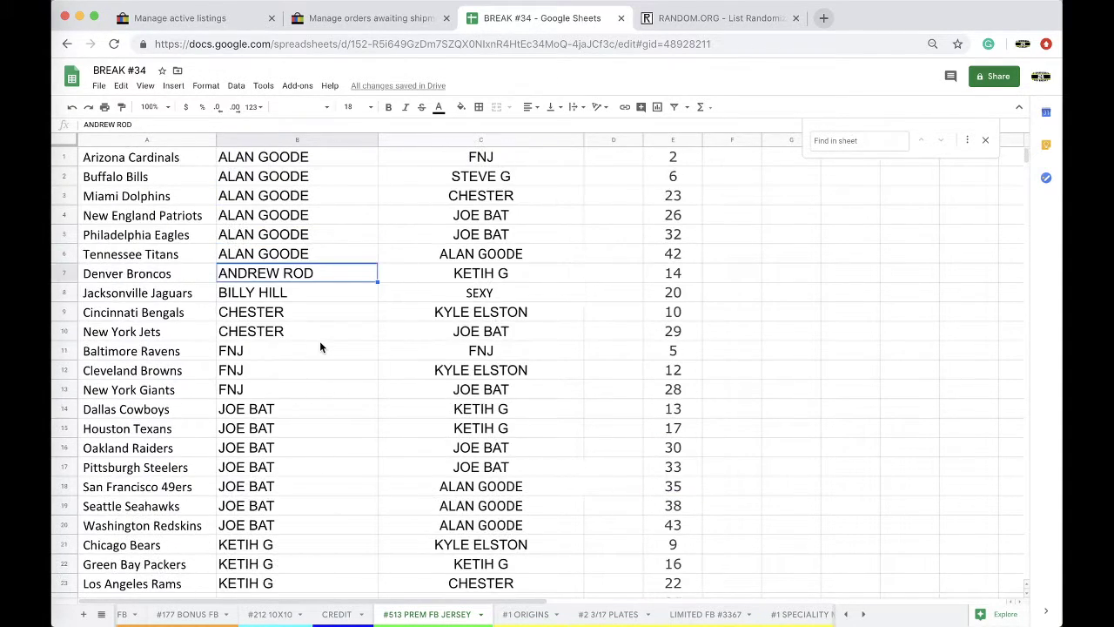
click(131, 139)
click(236, 85)
click(288, 108)
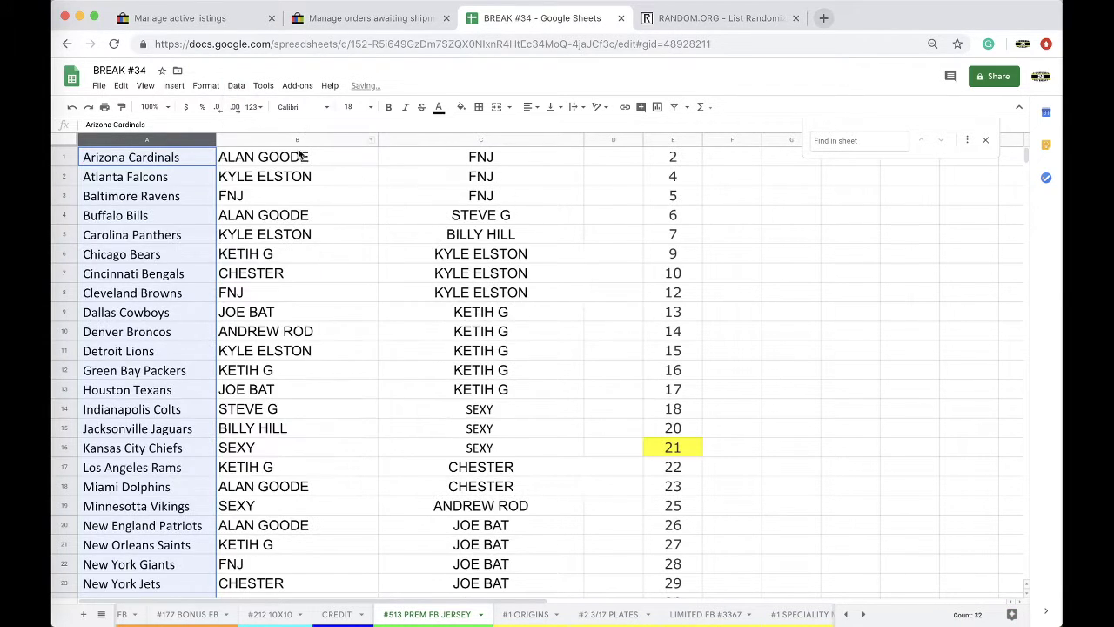
click(296, 176)
- Review the team assignments down the list, and check the #1 ORIGINS sheet before returning to #513 PREM FB JERSEY
scroll(408, 222, down, 3)
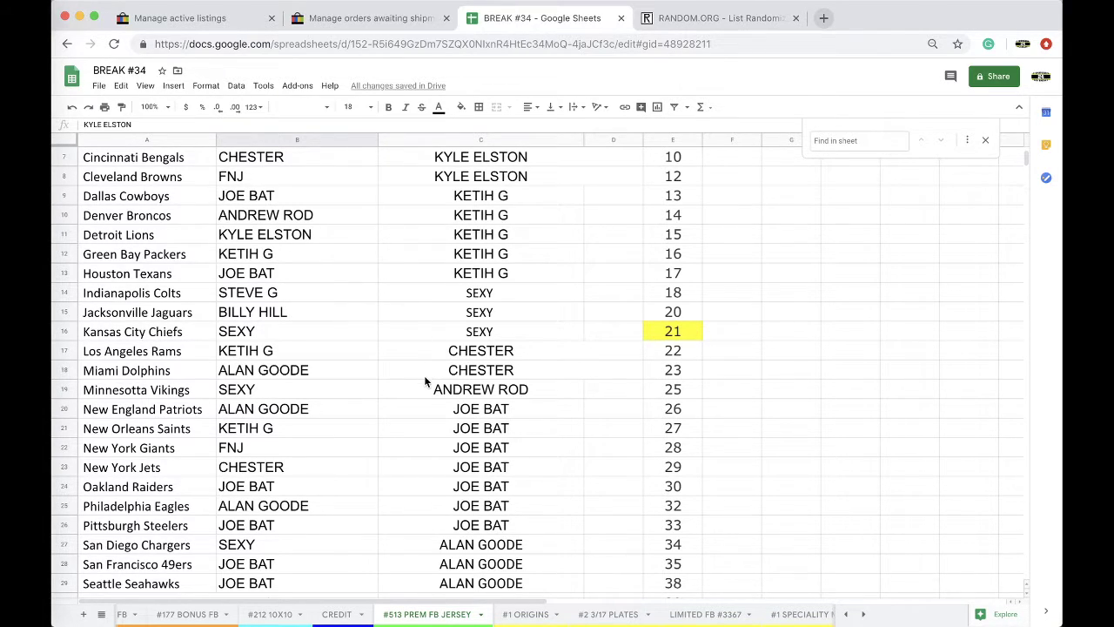
scroll(424, 375, up, 3)
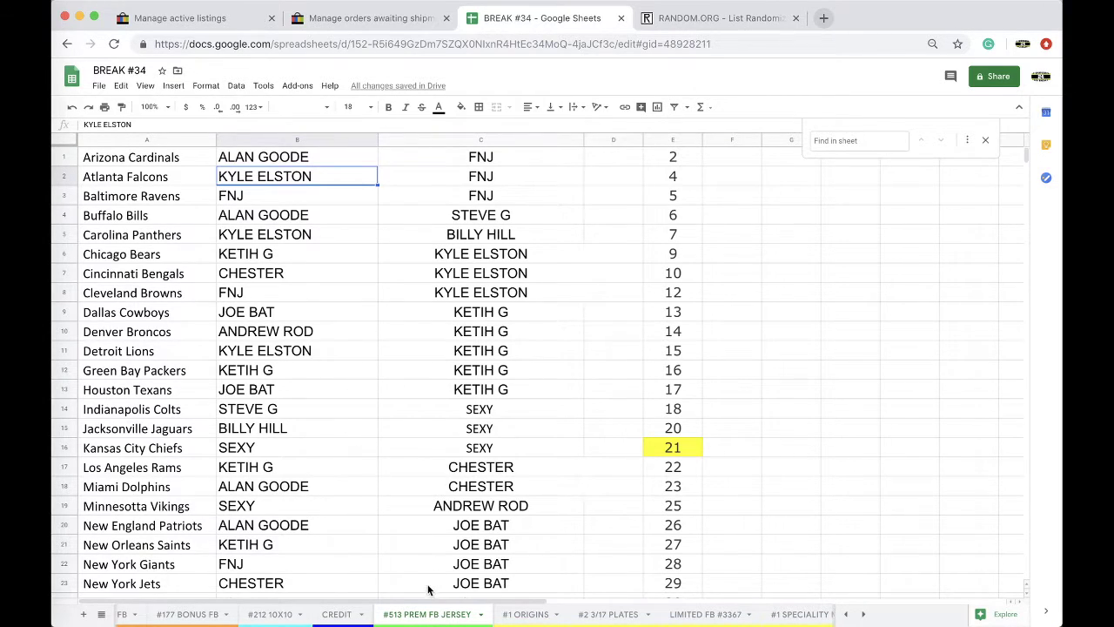
click(505, 612)
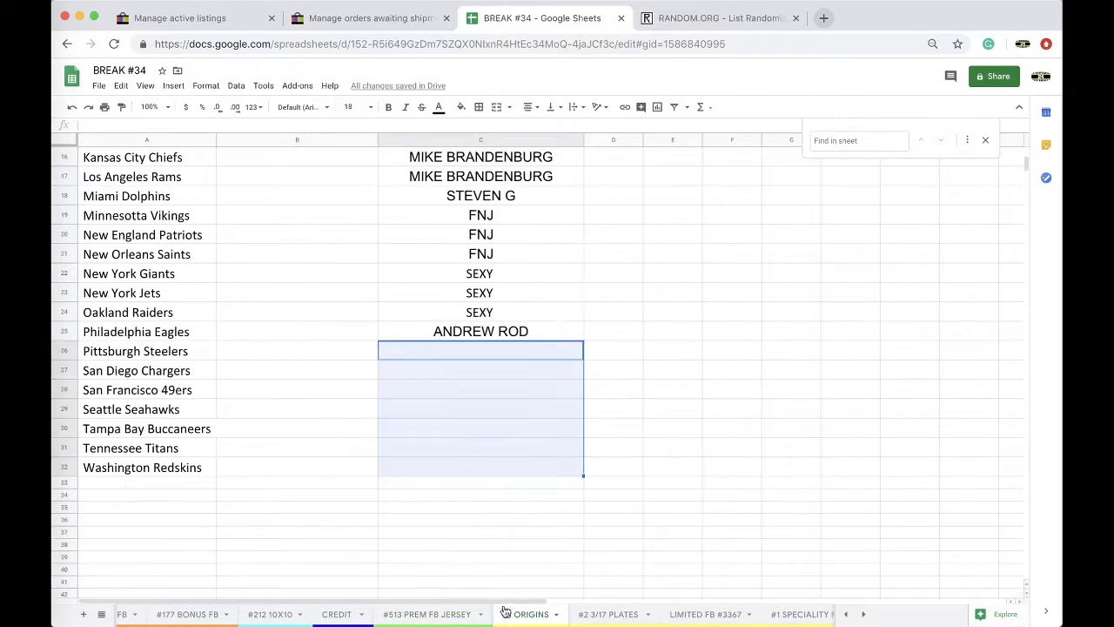
click(460, 617)
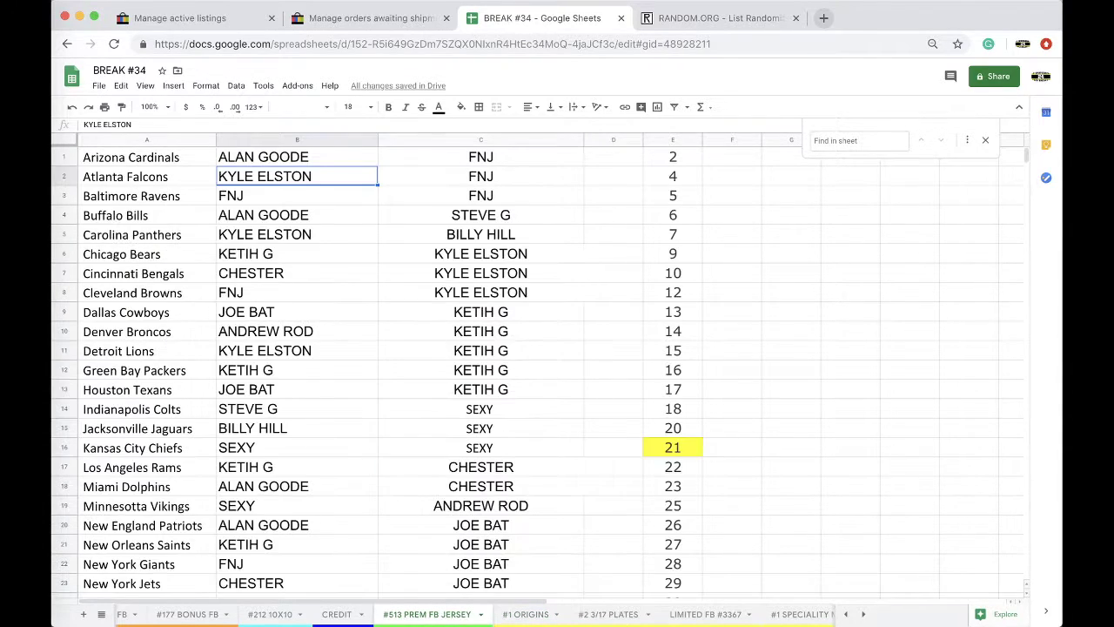